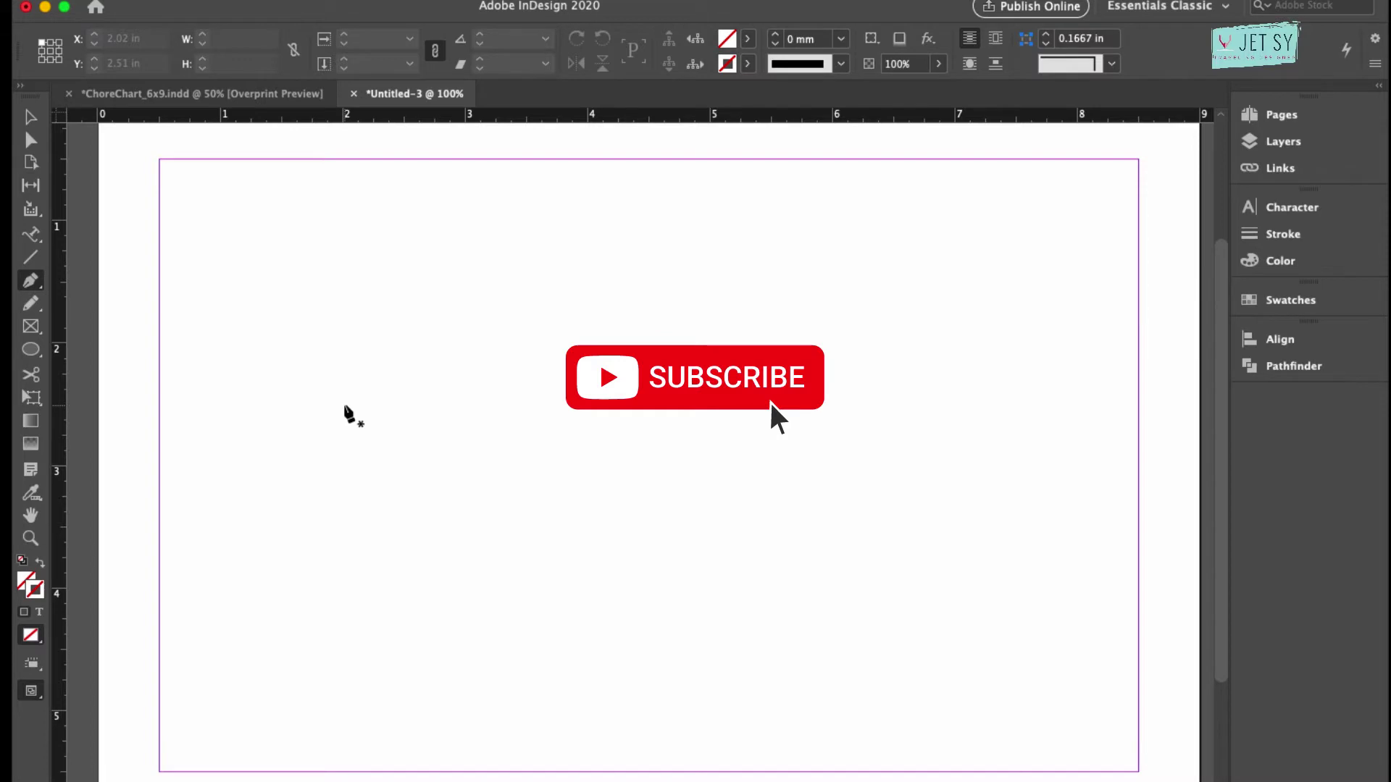
Step: Draw a three-anchor wavy open path across the upper page with the Pen tool, fill None
click(236, 351)
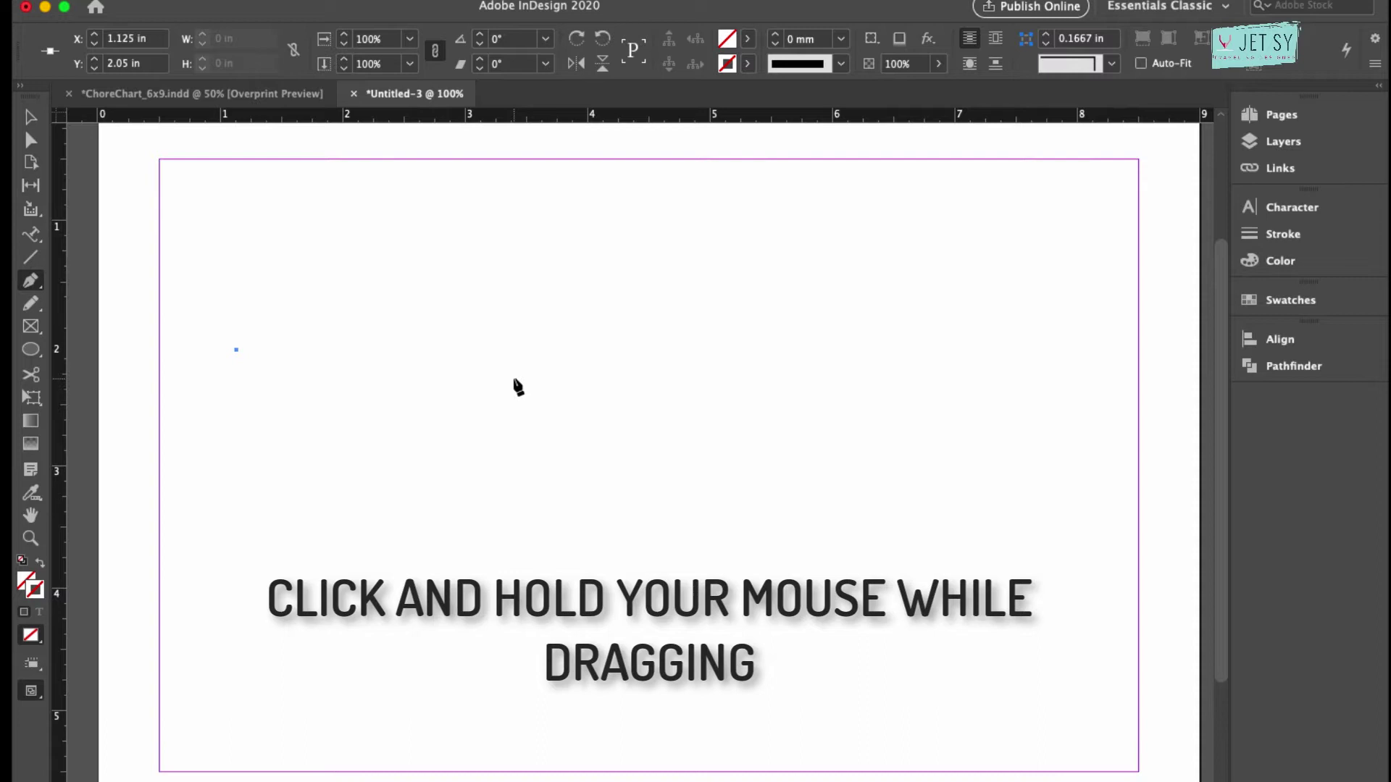
drag(514, 379, 714, 467)
drag(949, 316, 982, 254)
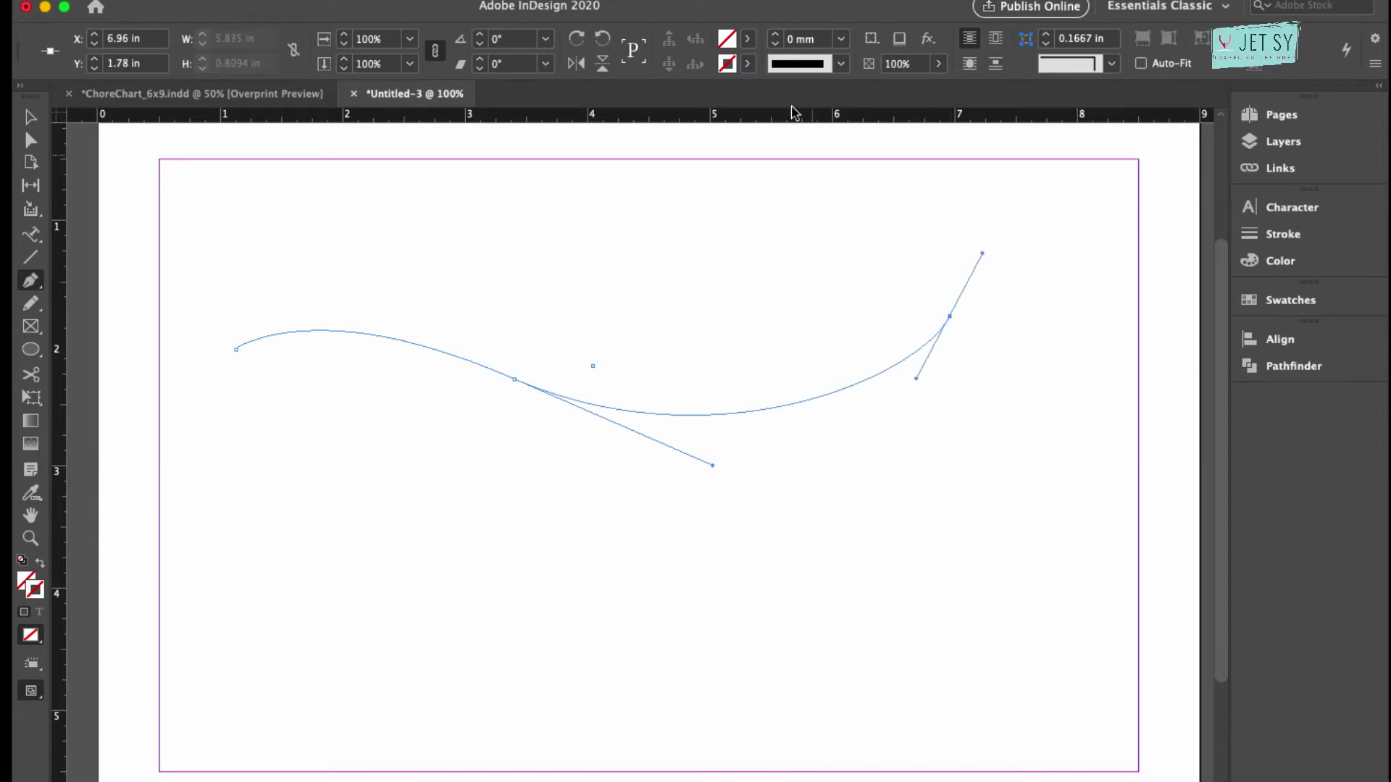
click(746, 45)
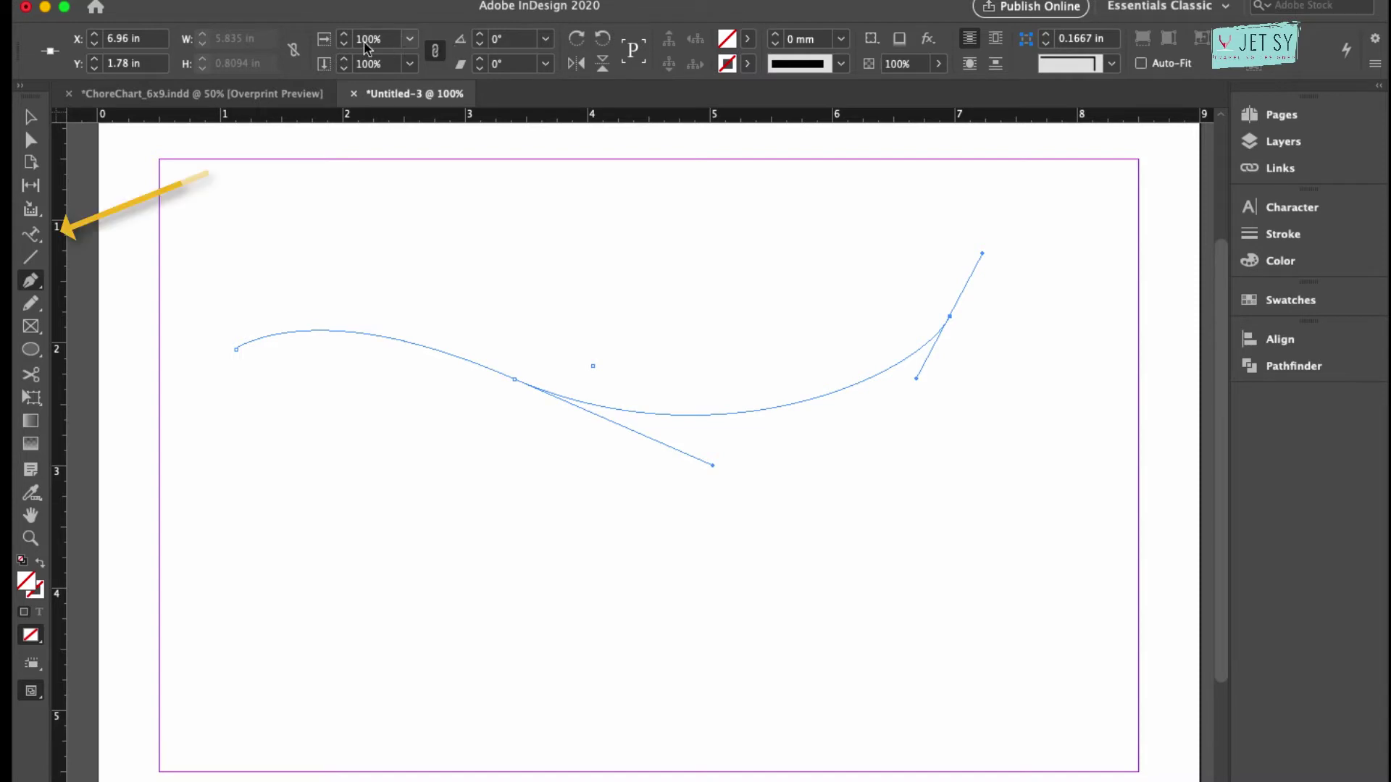
Step: Start Type on a Path text at the beginning of the wavy curve
click(32, 237)
click(32, 244)
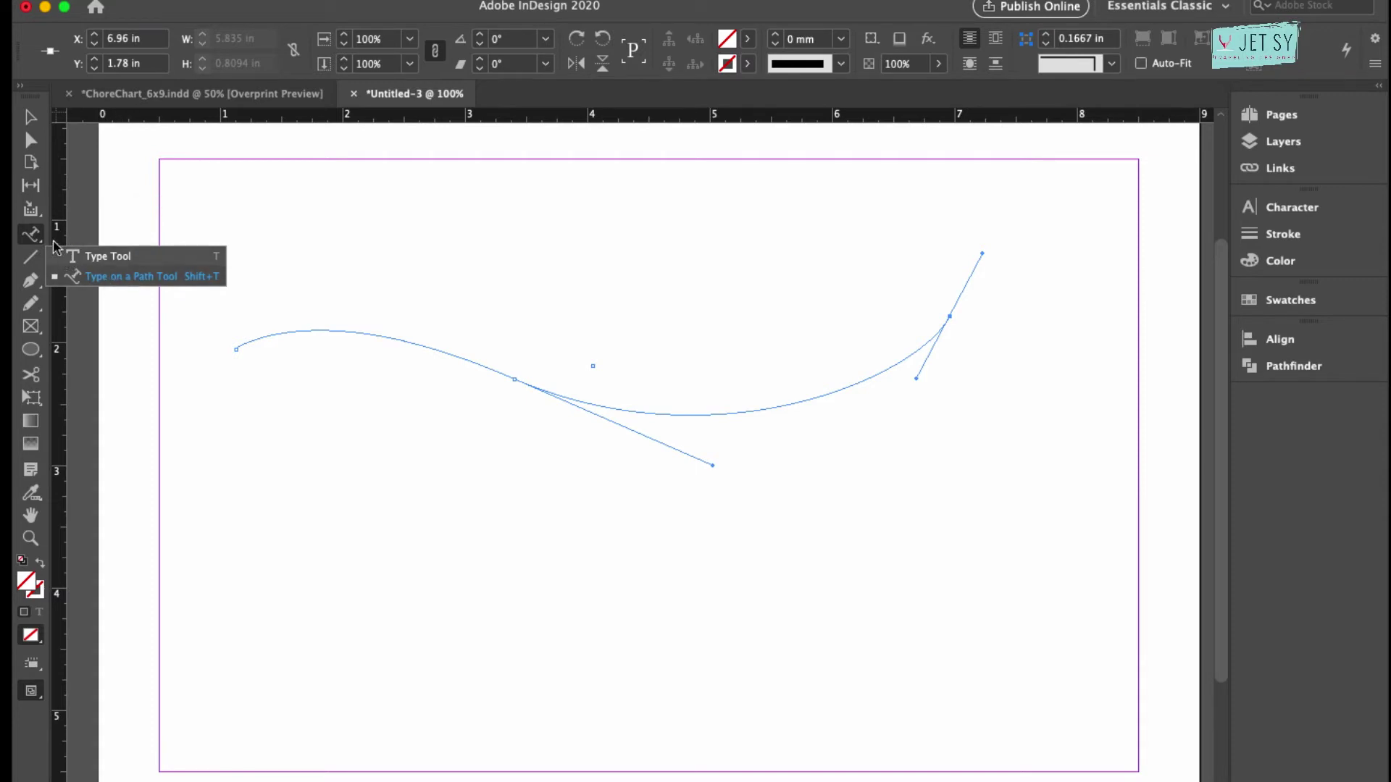
click(104, 277)
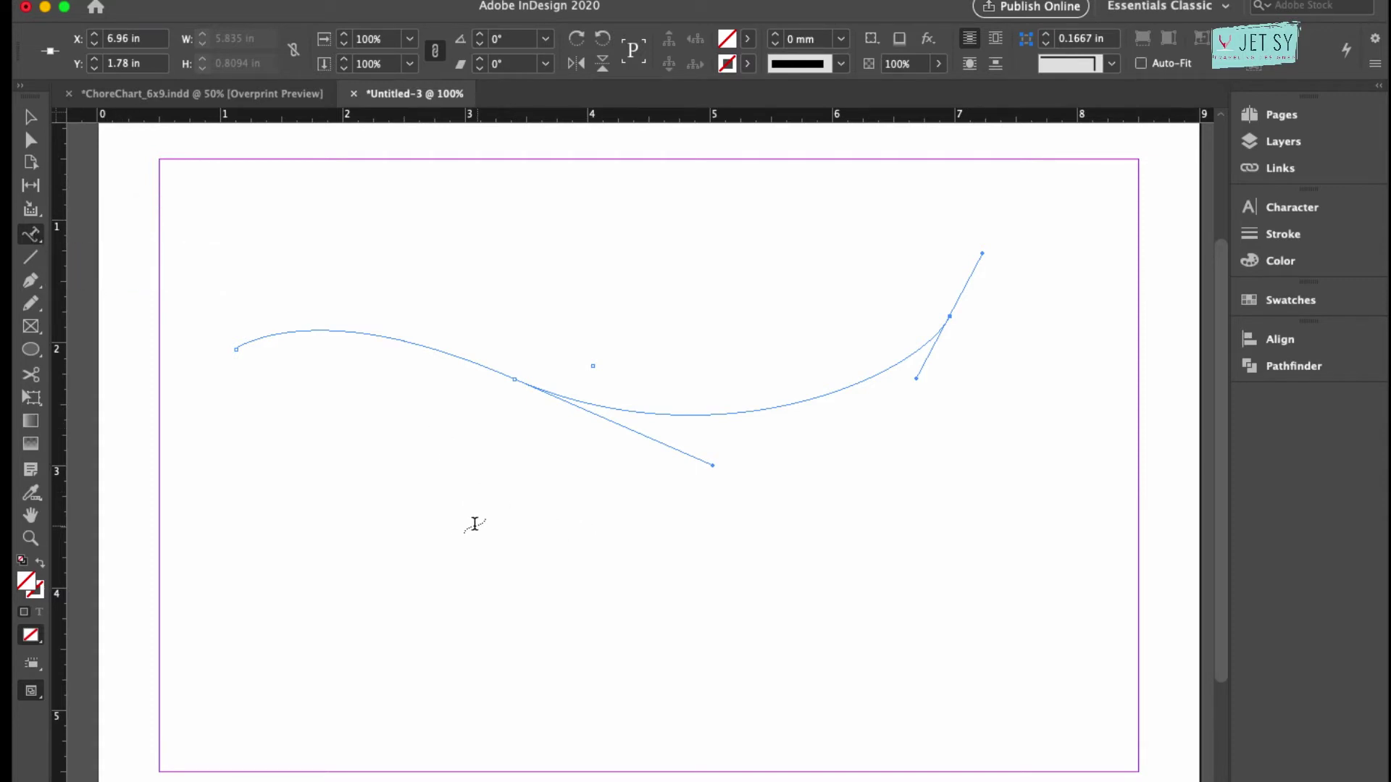
click(315, 329)
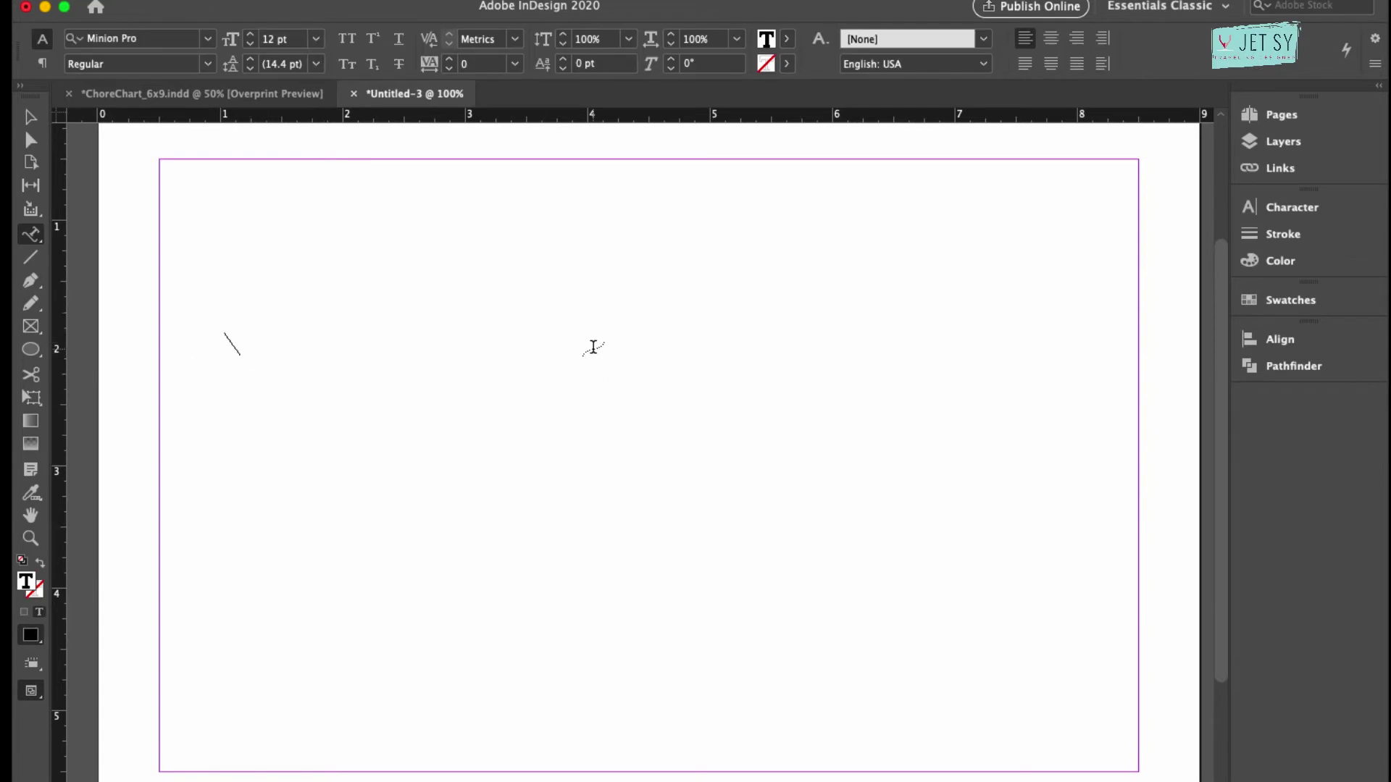
Step: Type 'THIS IS A VERY COOL TUTORIAL VIDEO' along the curve, fixing typos, and select it all
text(THIS)
text( IS A)
key(BackSpace)
text(S A VERY COOL)
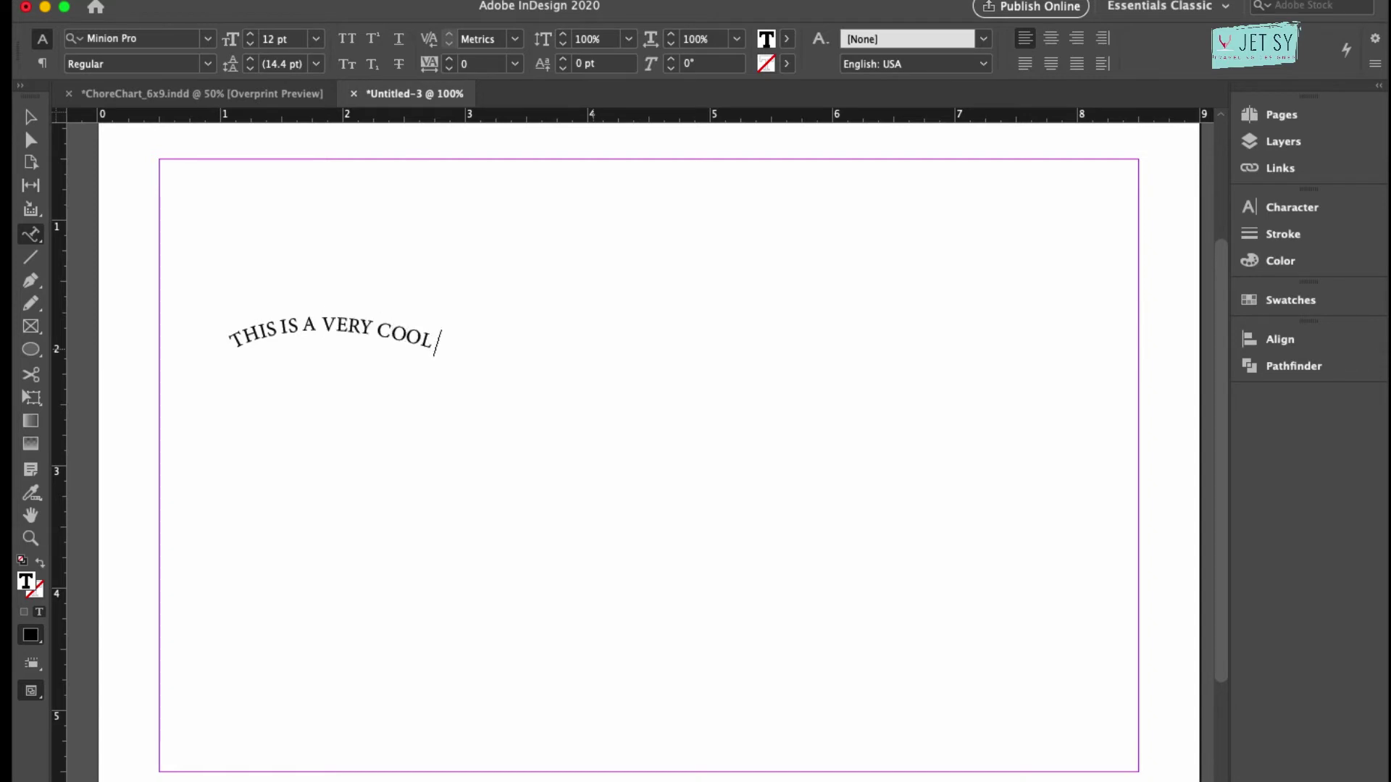
text( TUTORIAL VIDOE)
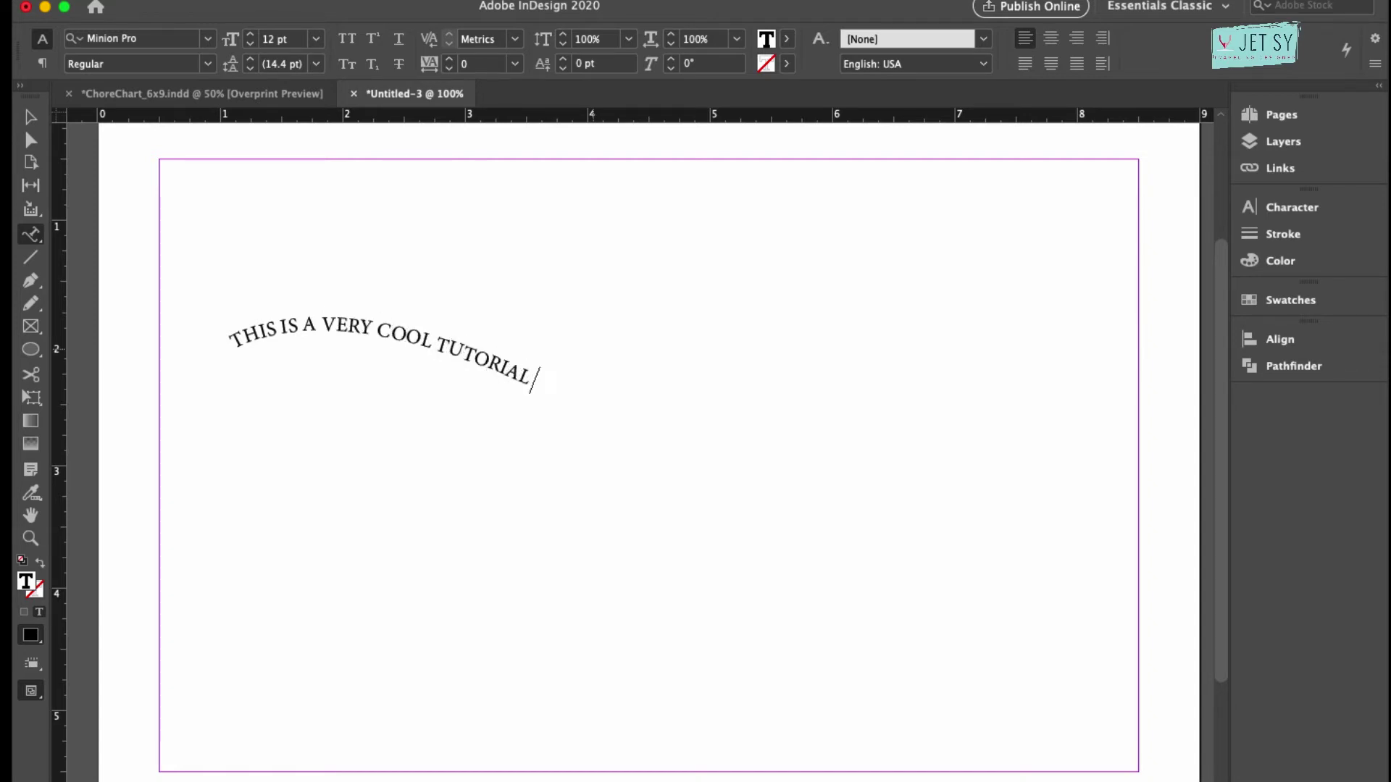
key(BackSpace)
key(BackSpace)
text(OE)
key(BackSpace)
key(BackSpace)
text(EO)
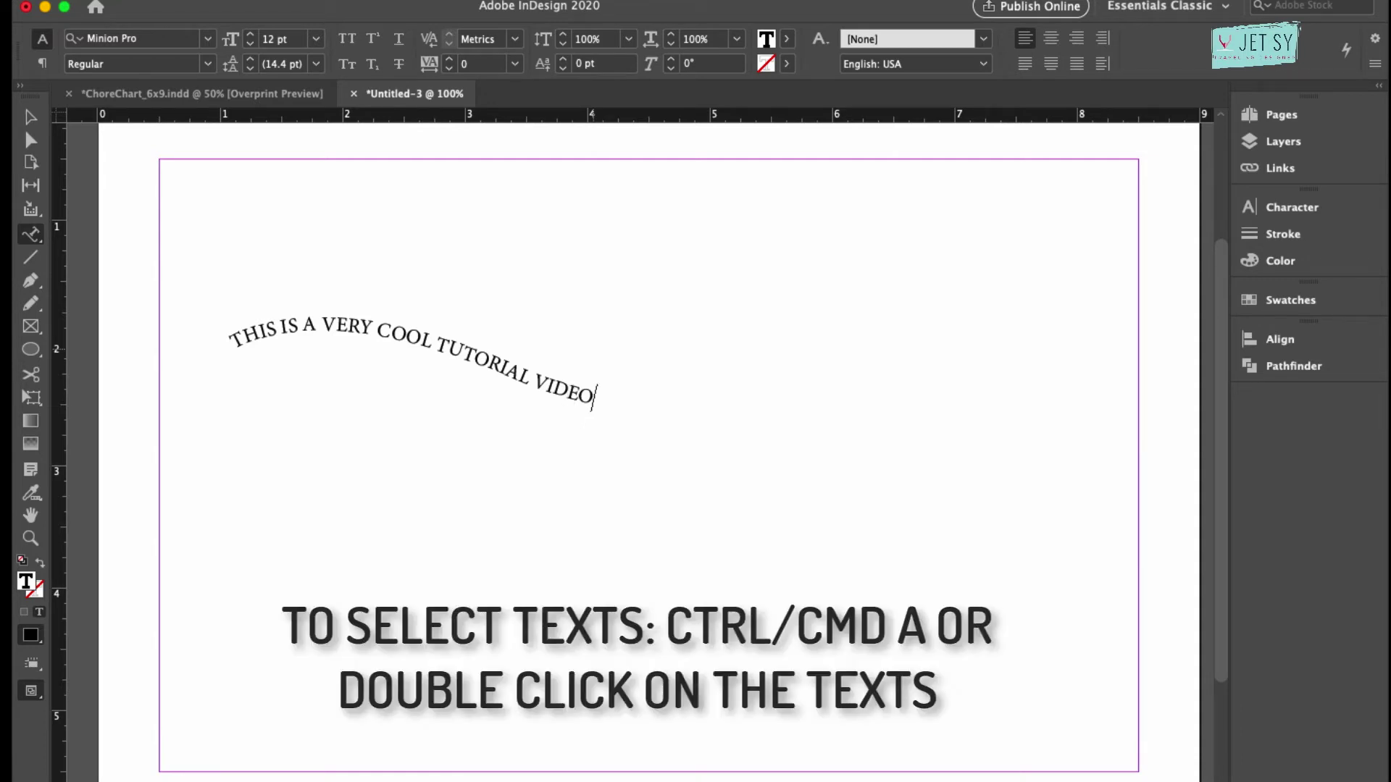
key(super+a)
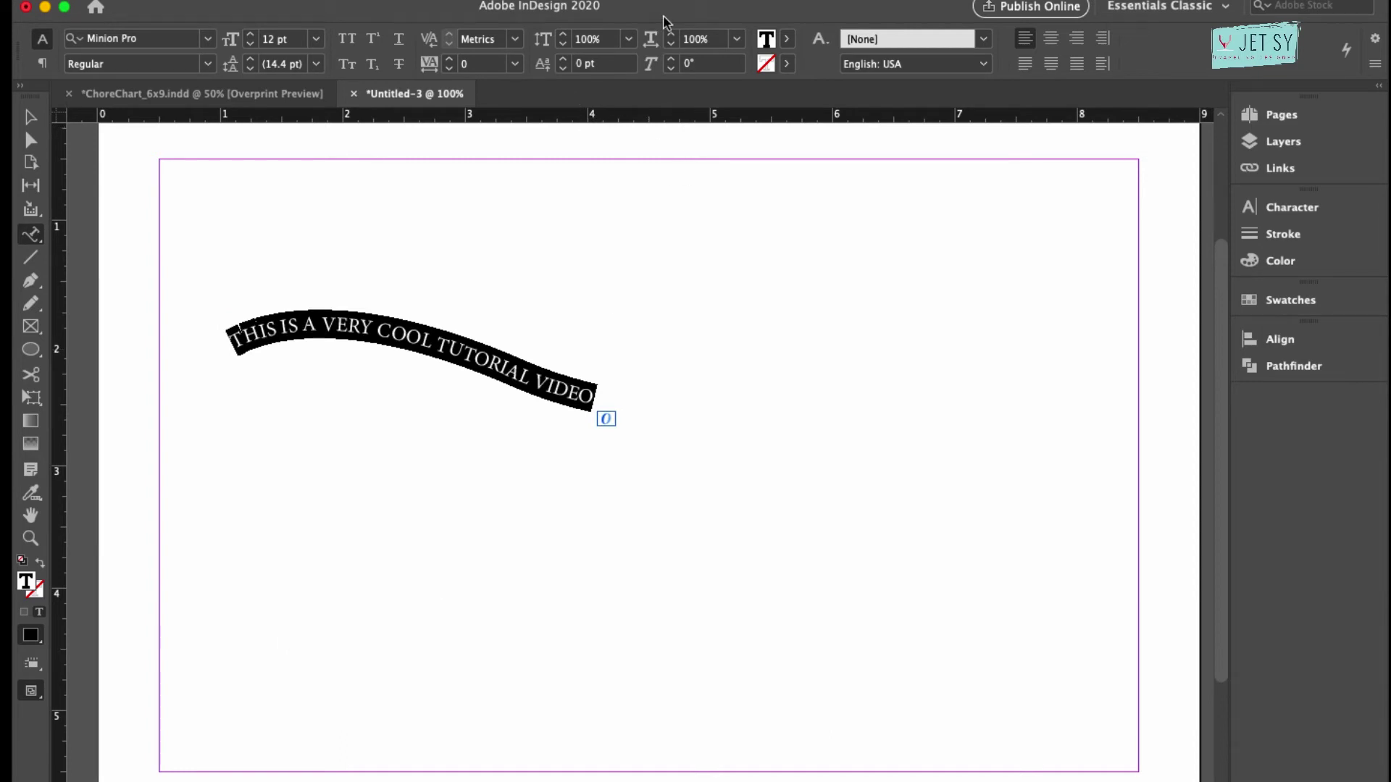
Step: Set the curved phrase to 24 pt and drag its path up toward the page top
key(super+shift+period)
key(super+shift+period)
key(super+shift+period)
key(super+shift+period)
key(super+shift+period)
key(super+shift+period)
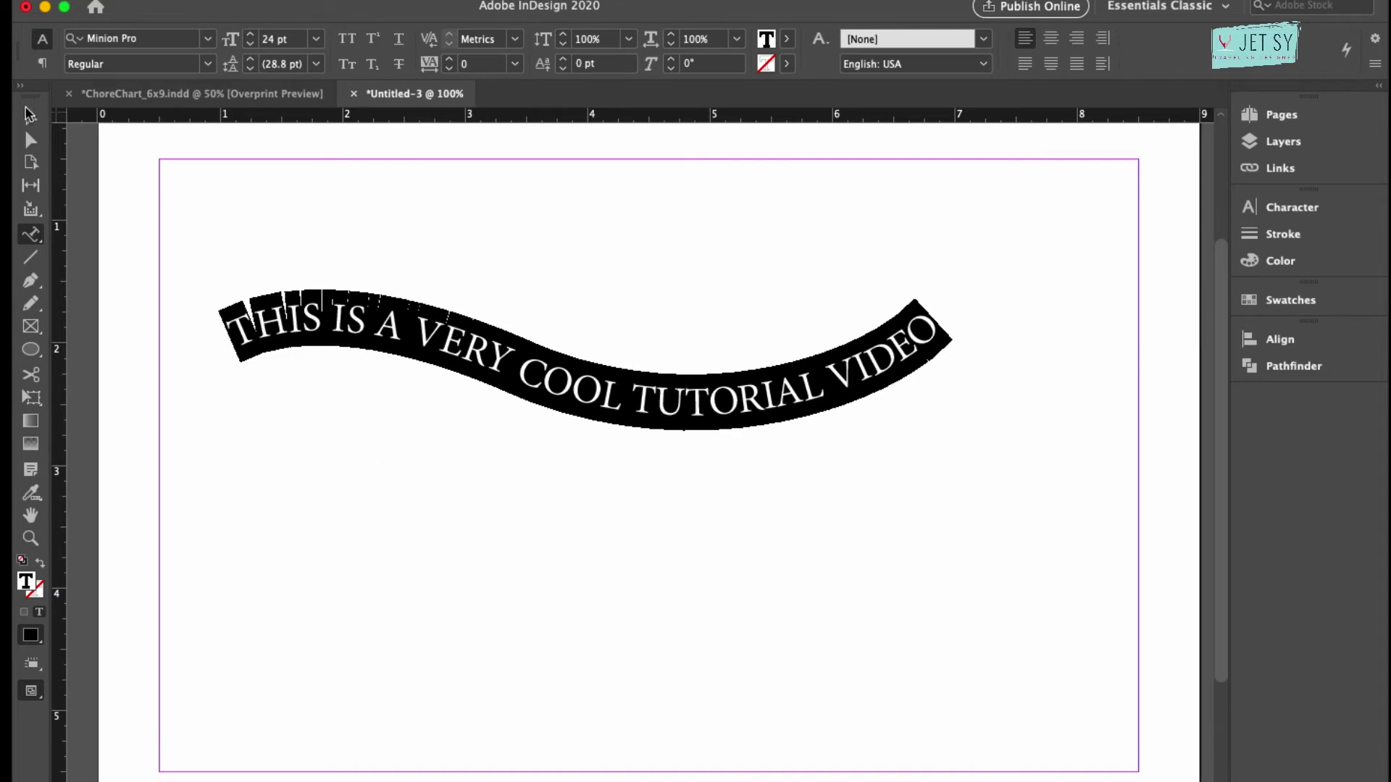
key(Escape)
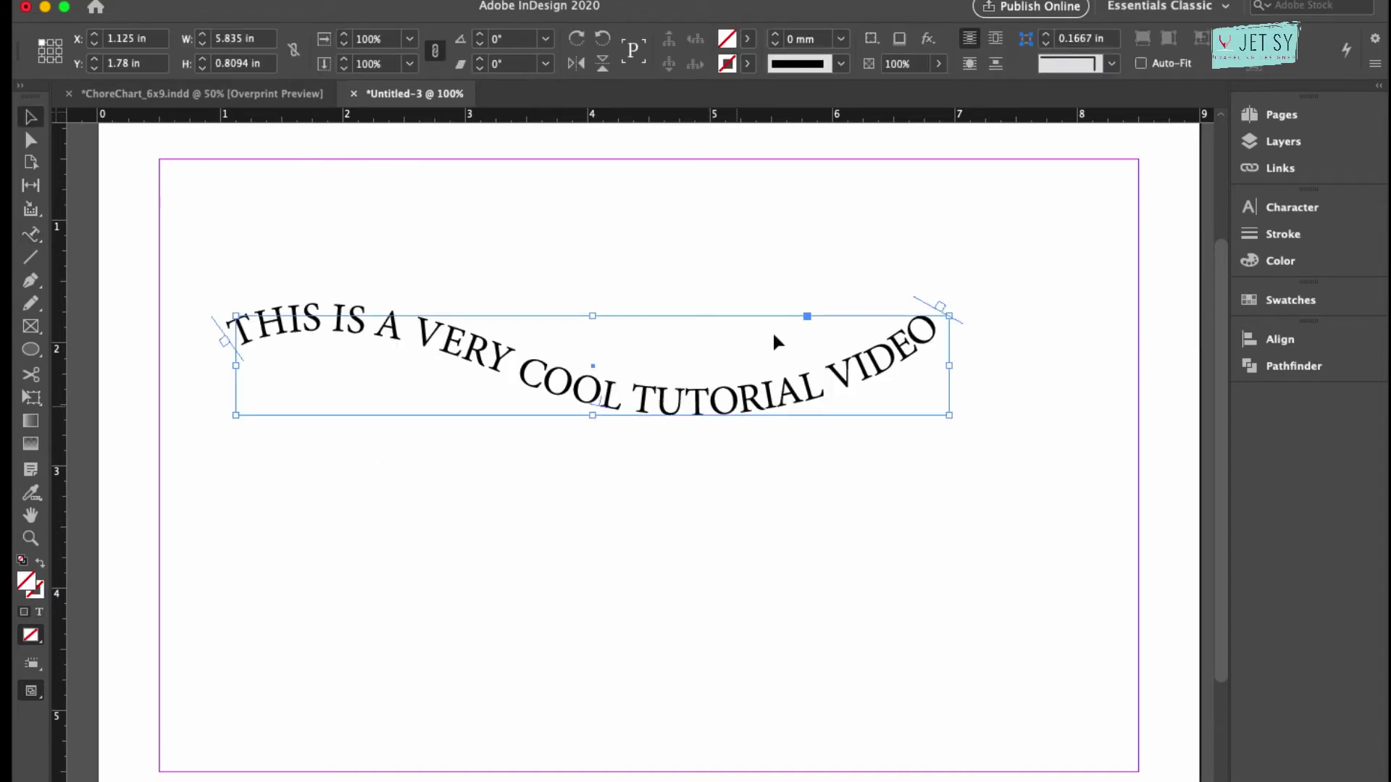
drag(737, 408, 775, 294)
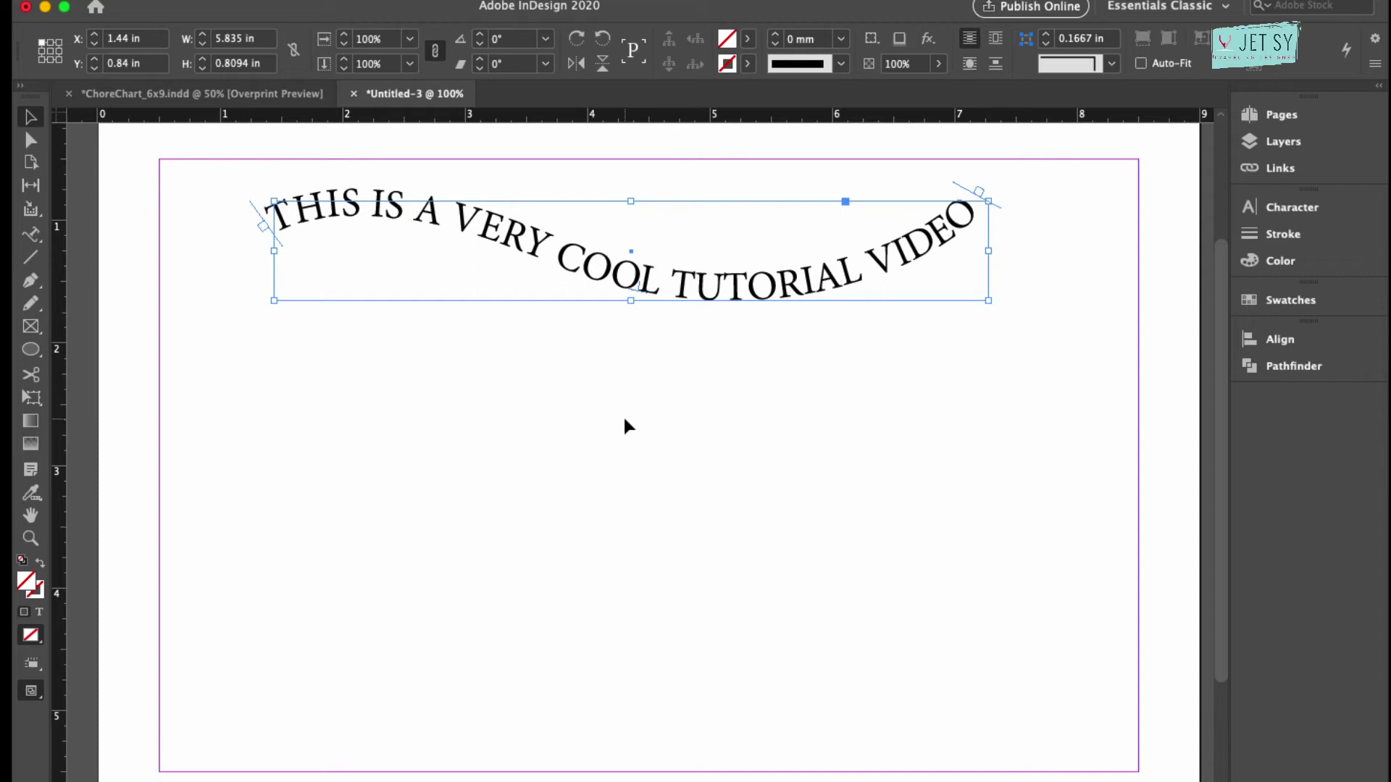
Step: Draw a 2.22 in circle with the Ellipse tool below the curved phrase
click(31, 349)
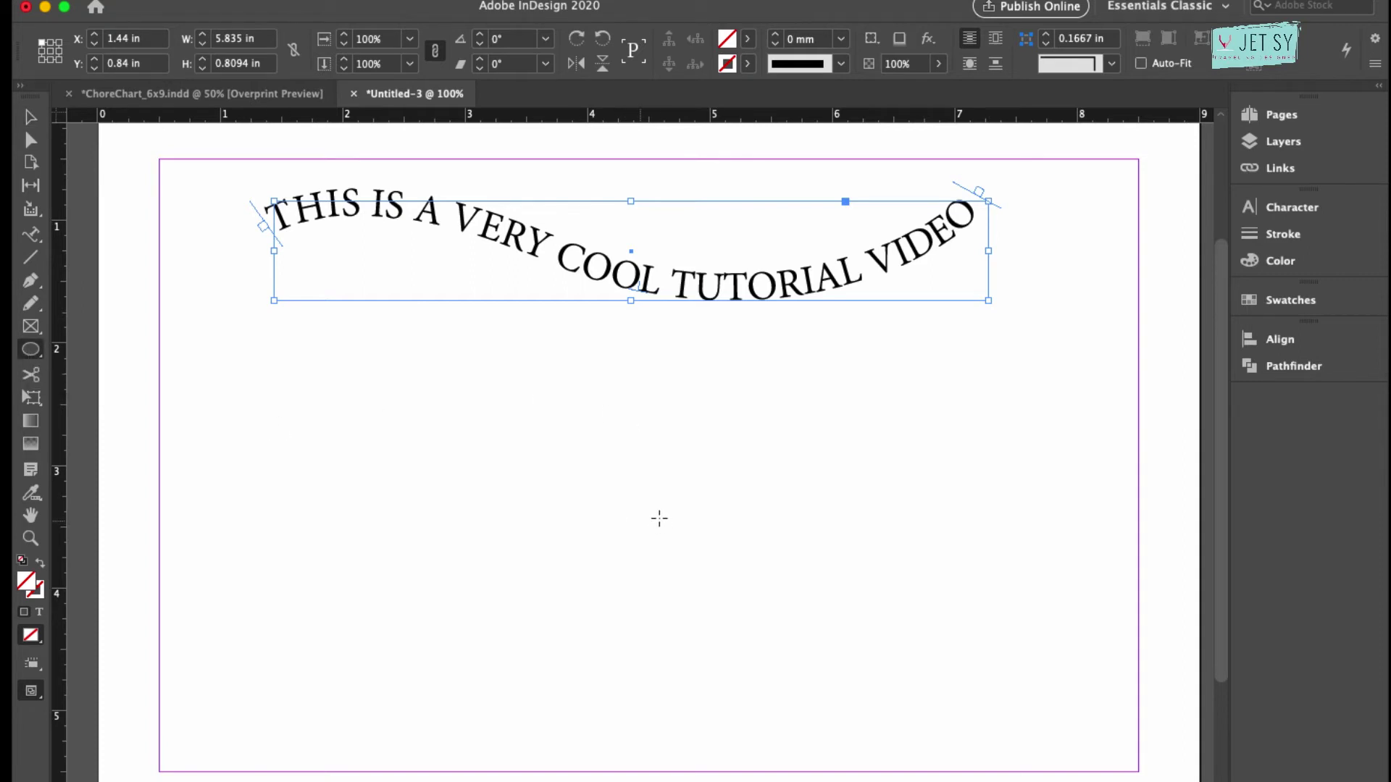
drag(659, 521, 518, 386)
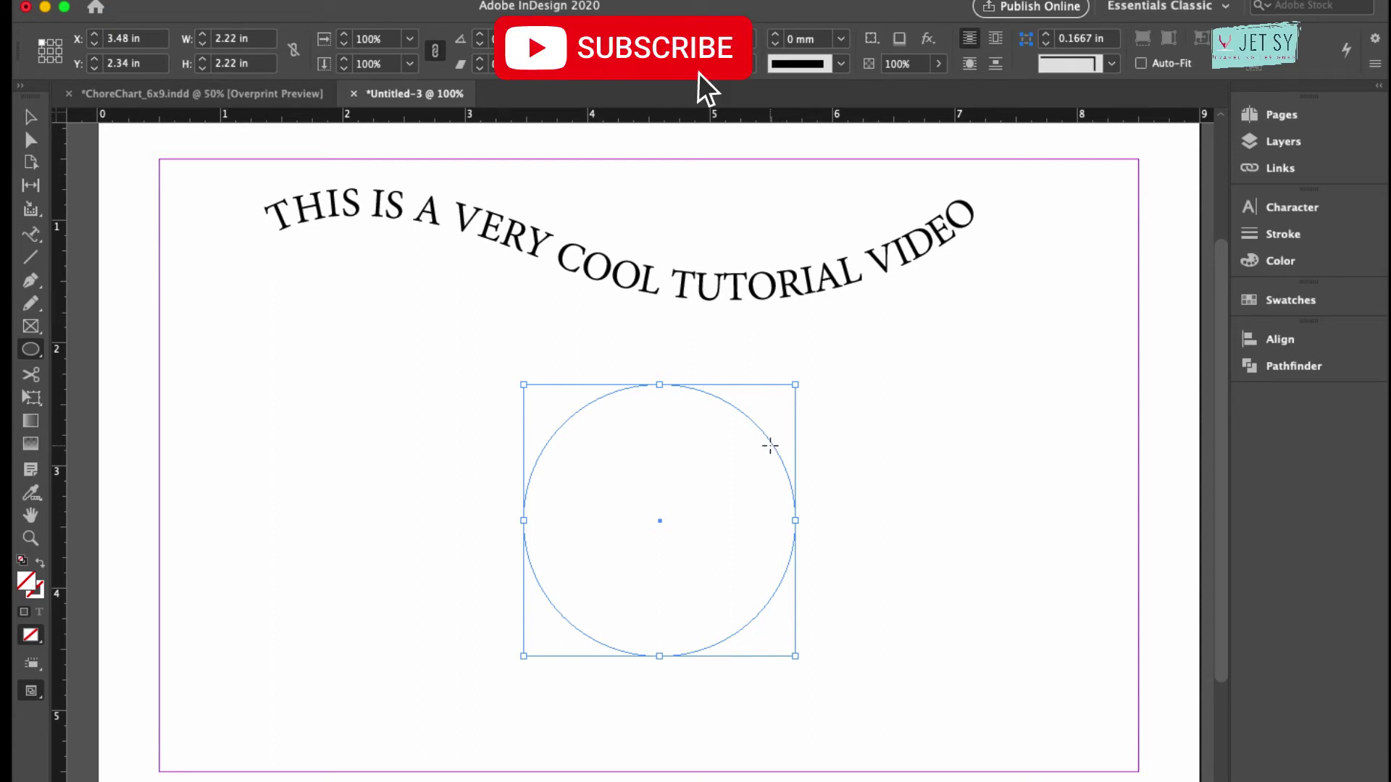
Step: Paste 'COOL VIDEO TUTORIALS' as path text along the circle's top edge, then select the object
click(32, 235)
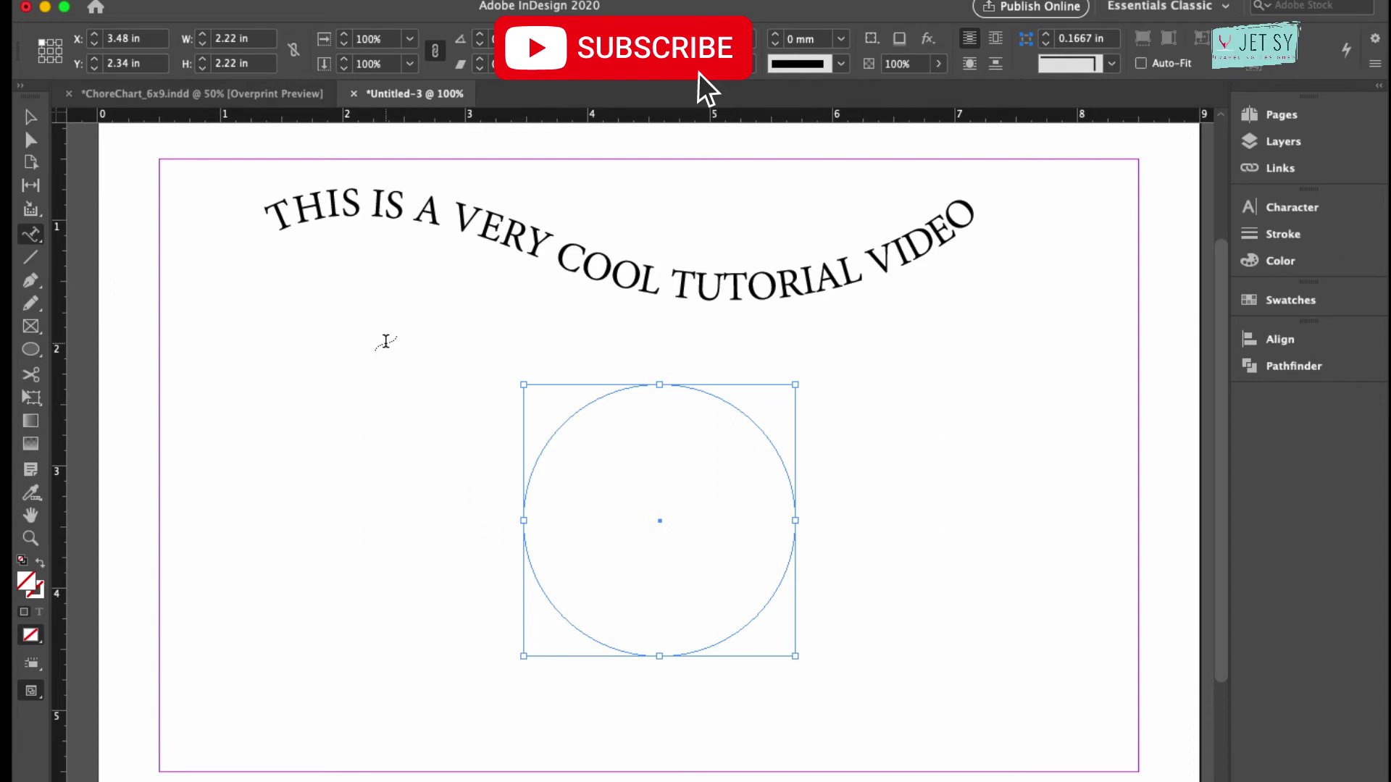
click(550, 440)
text(COOL VIDEO TUTORIALS)
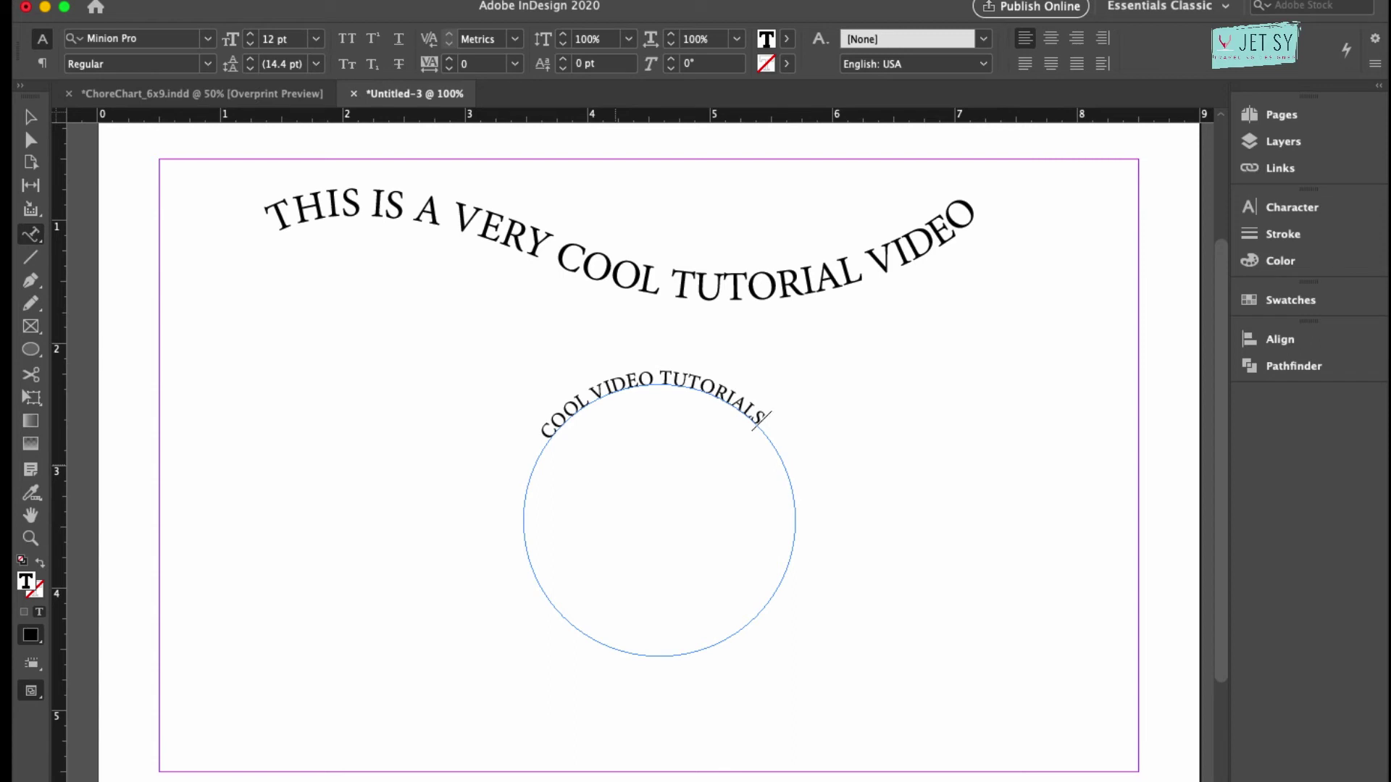
click(30, 116)
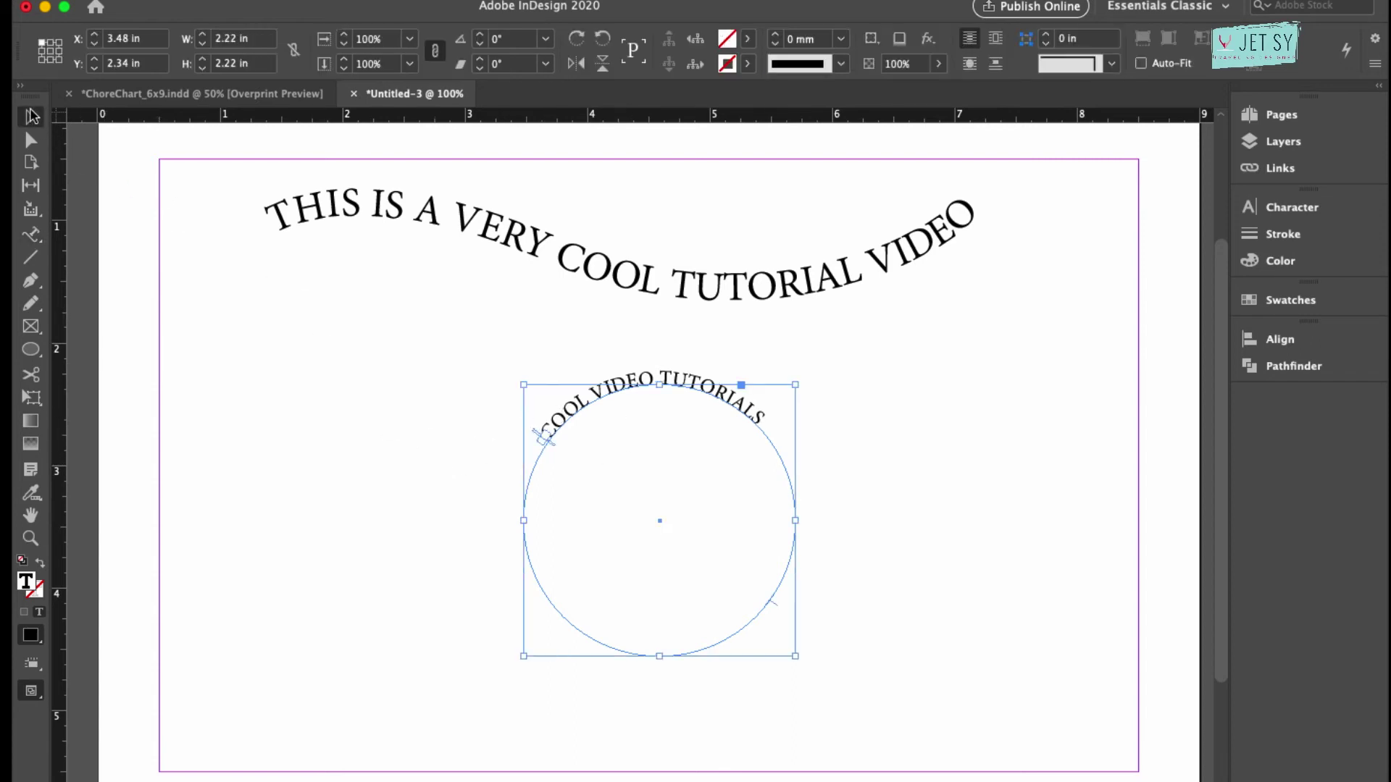
Step: Drag the path text's start bracket so 'COOL VIDEO TUTORIALS' begins lower on the circle's left
key(super+equal)
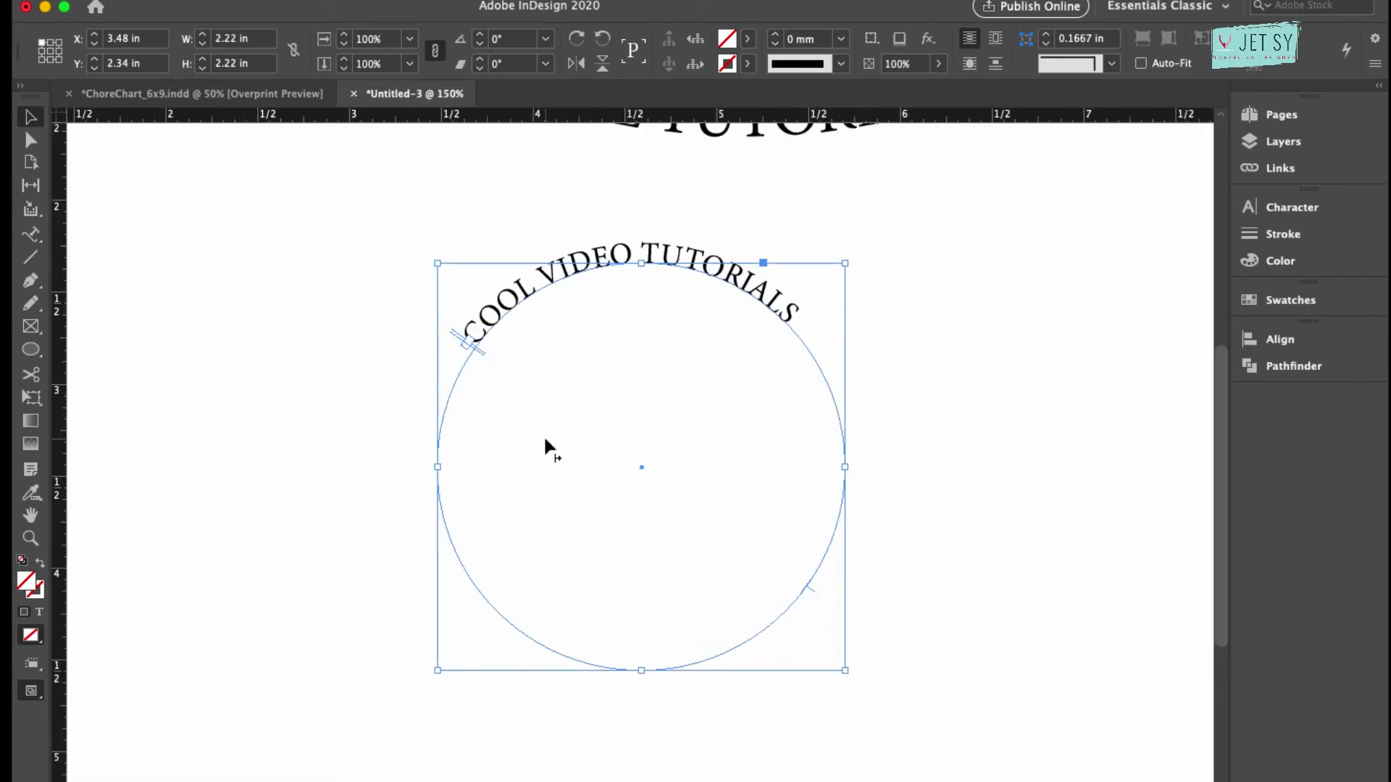
key(super+equal)
key(super+minus)
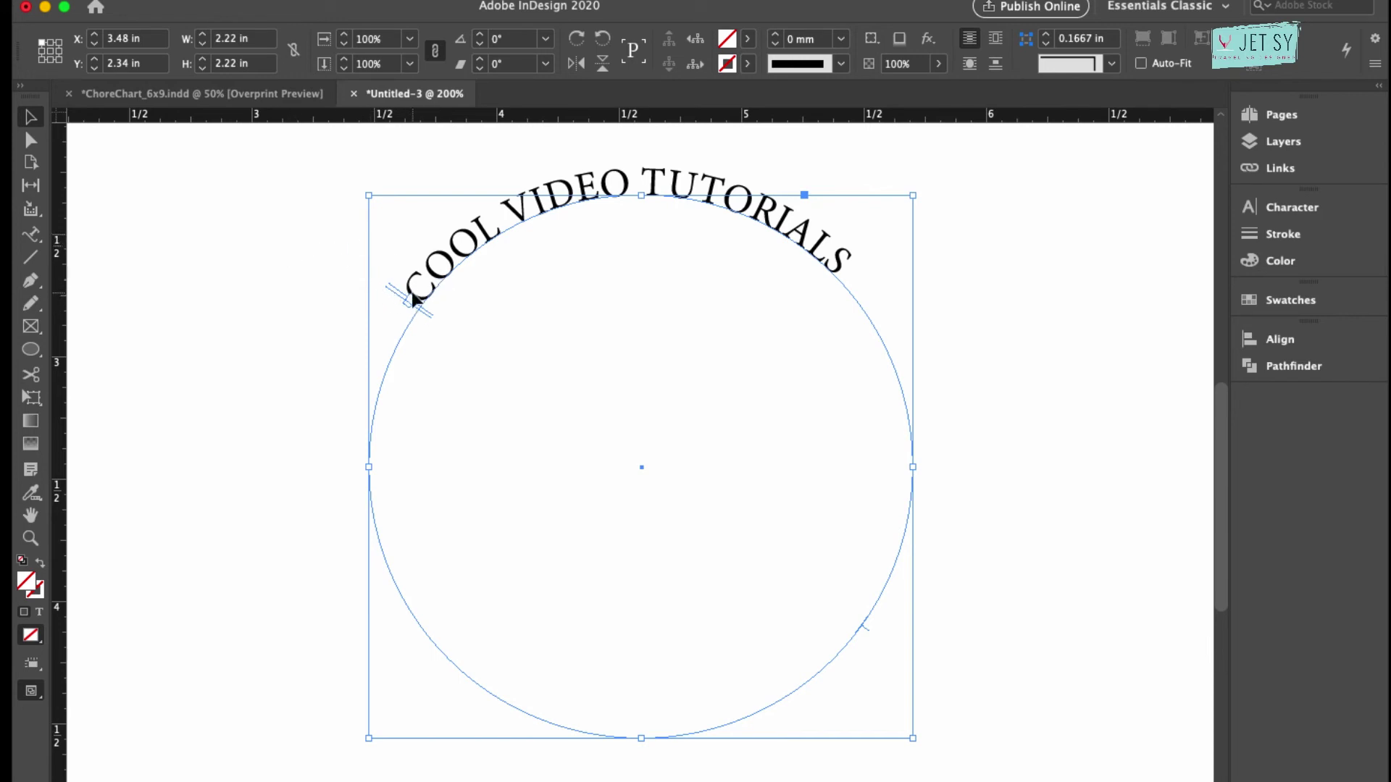
drag(413, 303, 442, 265)
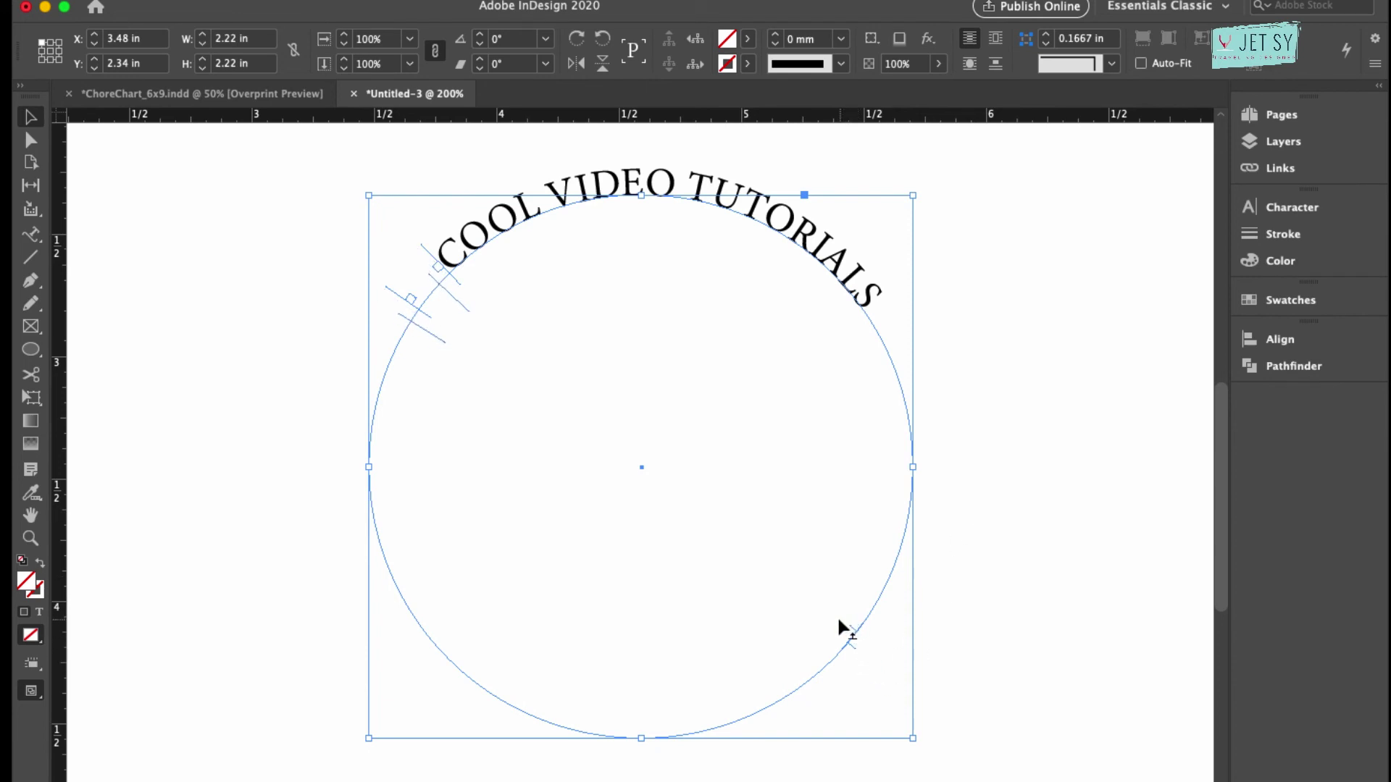
drag(840, 624, 838, 629)
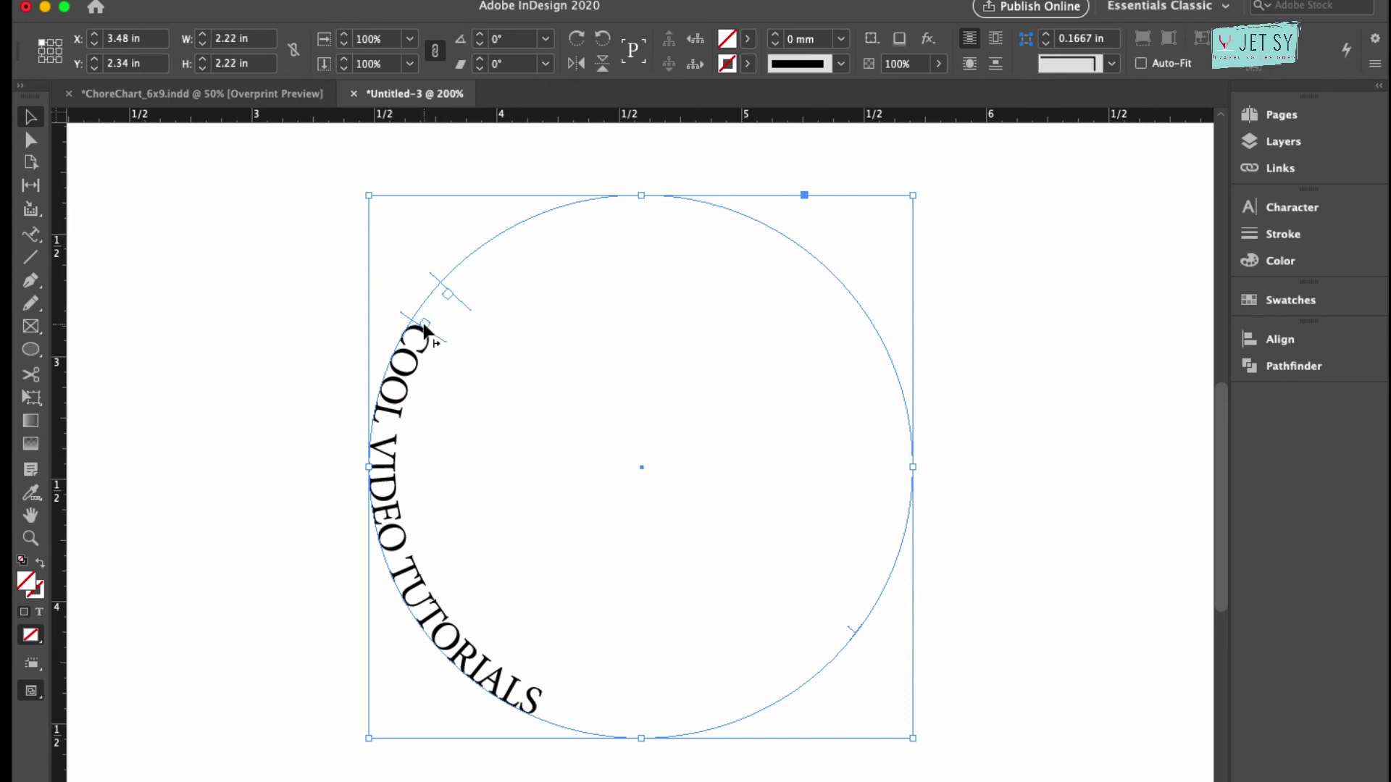
drag(426, 332, 399, 373)
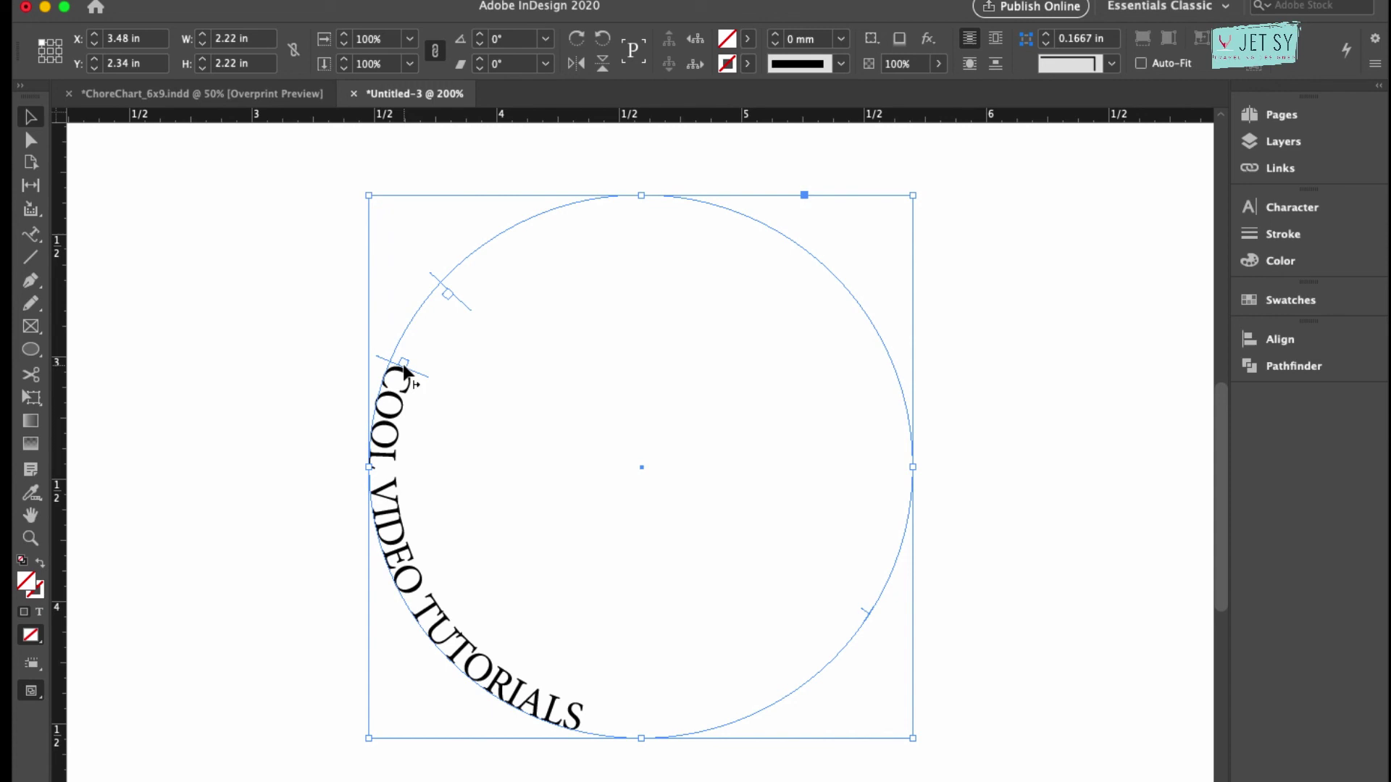